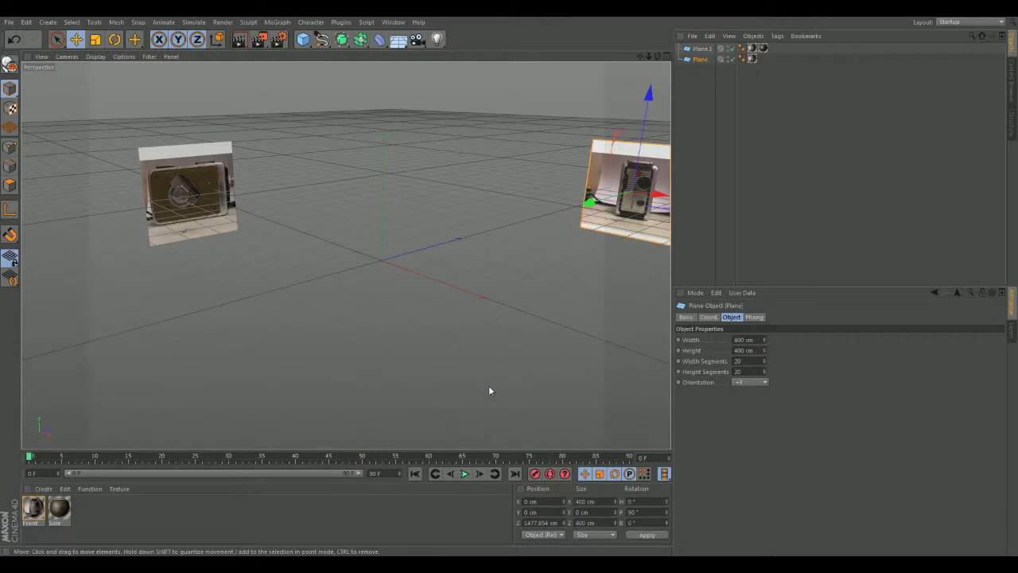
# Step: Add a cube primitive at the scene origin
pyautogui.keyDown('alt'); pyautogui.moveTo(454, 244); pyautogui.dragTo(422, 214); pyautogui.keyUp('alt')
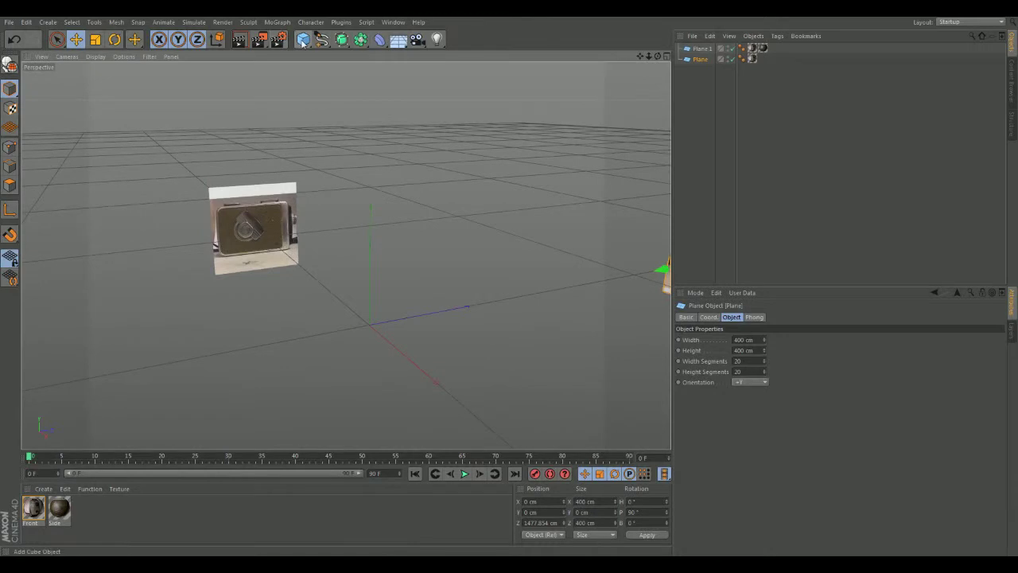
pyautogui.click(302, 39)
pyautogui.keyDown('alt'); pyautogui.moveTo(484, 301); pyautogui.dragTo(448, 255); pyautogui.keyUp('alt')
# Step: Switch to the Right view and display it with Gouraud shading
pyautogui.middleClick(453, 233)
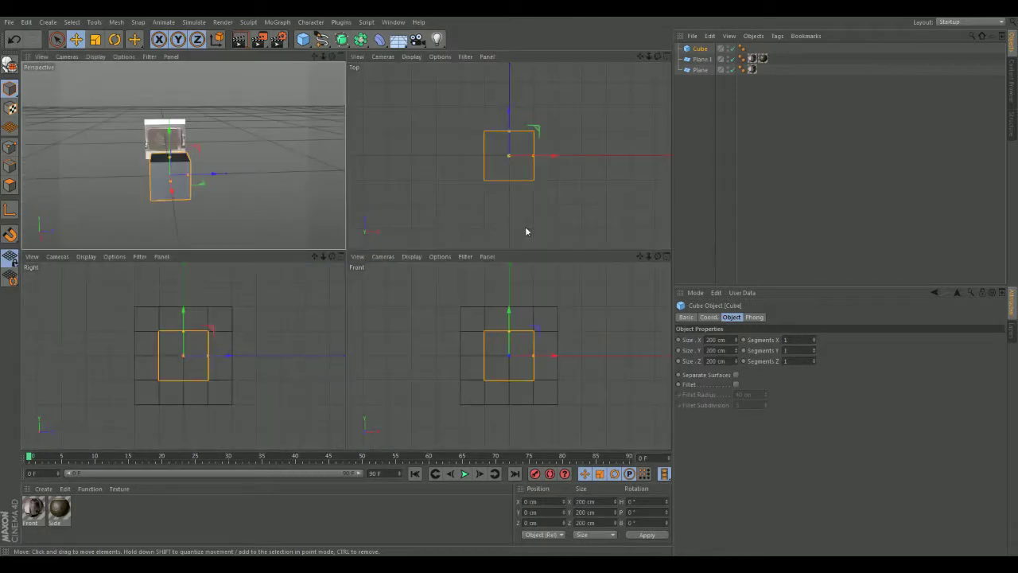
pyautogui.middleClick(313, 314)
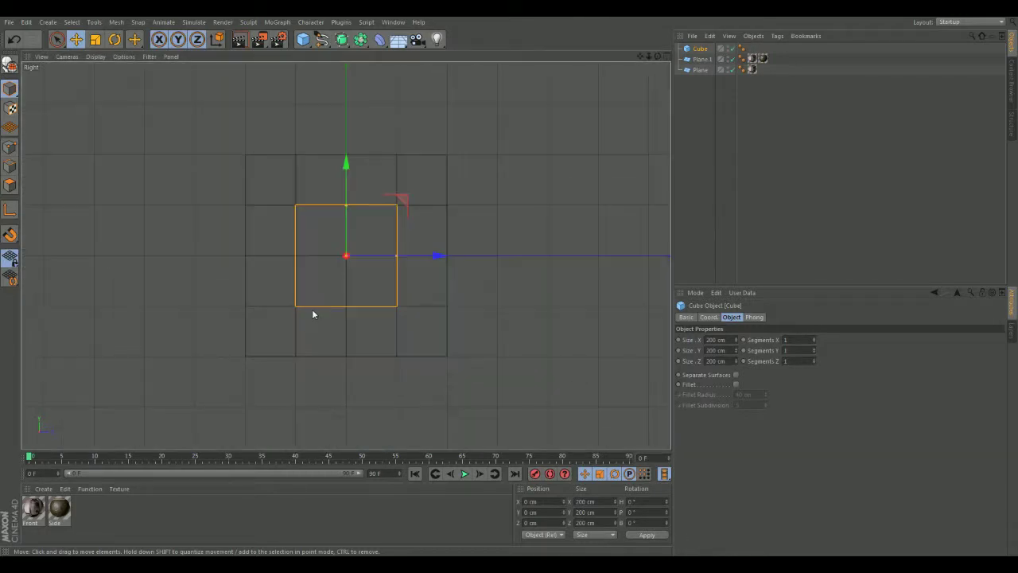
pyautogui.click(67, 58)
pyautogui.moveTo(95, 56)
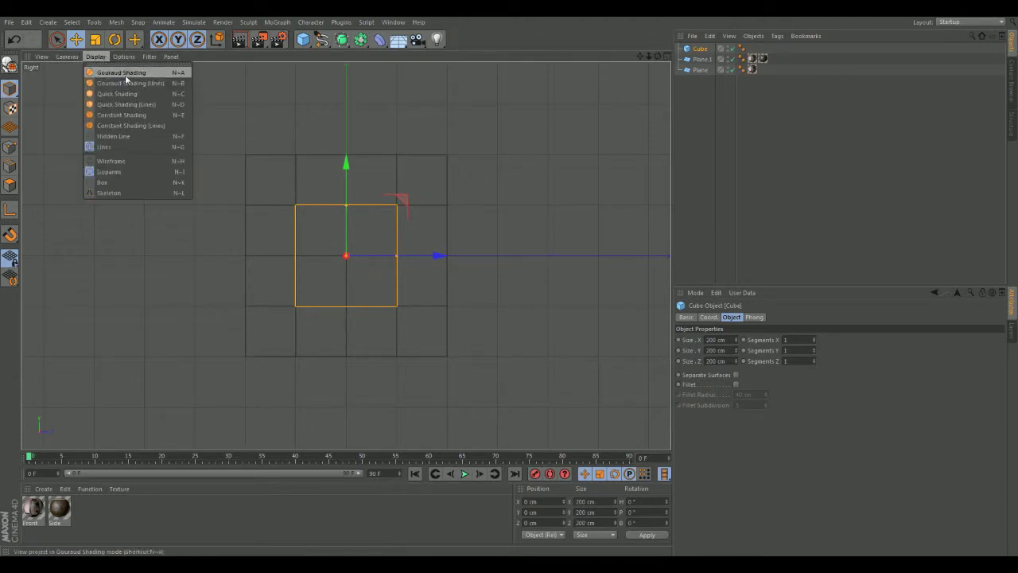
pyautogui.click(124, 75)
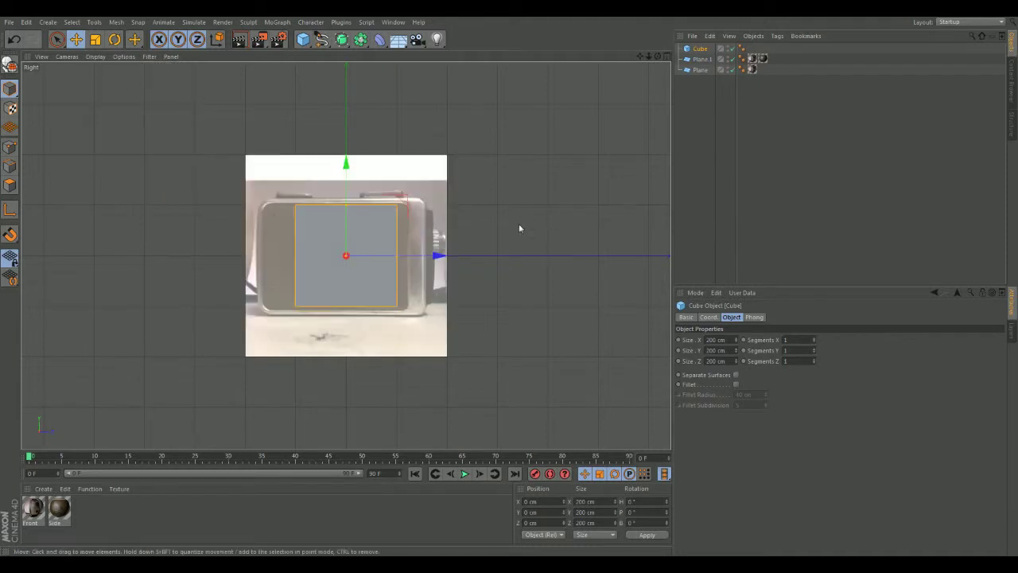
# Step: Make the cube editable and stretch it along Z to about 288 cm
pyautogui.click(9, 64)
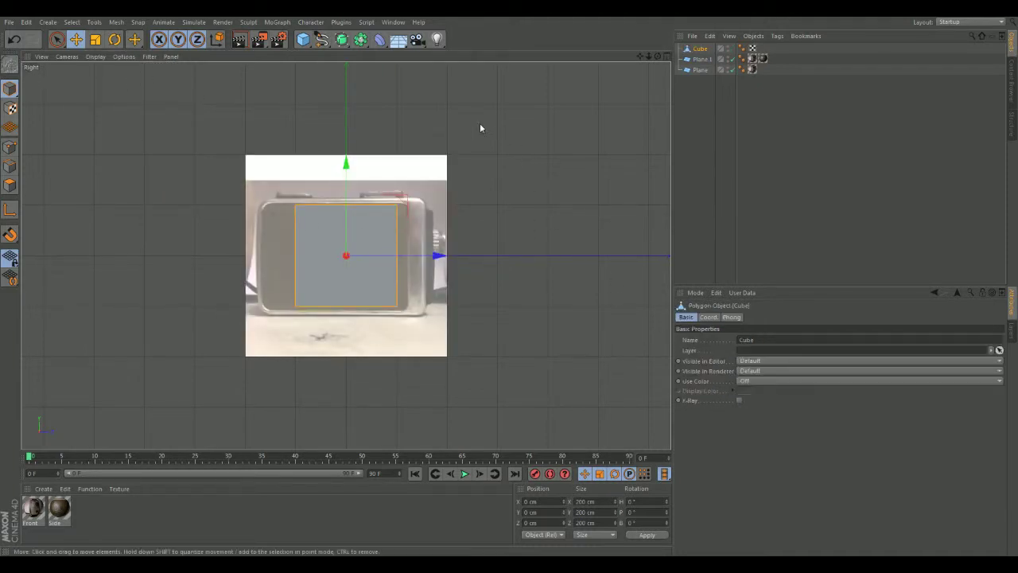
pyautogui.click(95, 39)
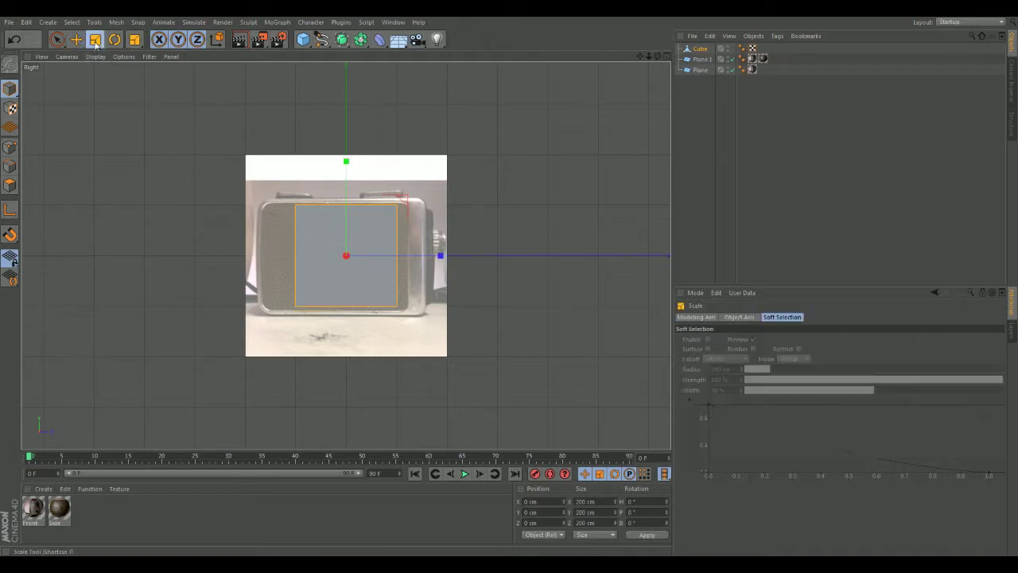
pyautogui.moveTo(448, 259); pyautogui.dragTo(482, 263)
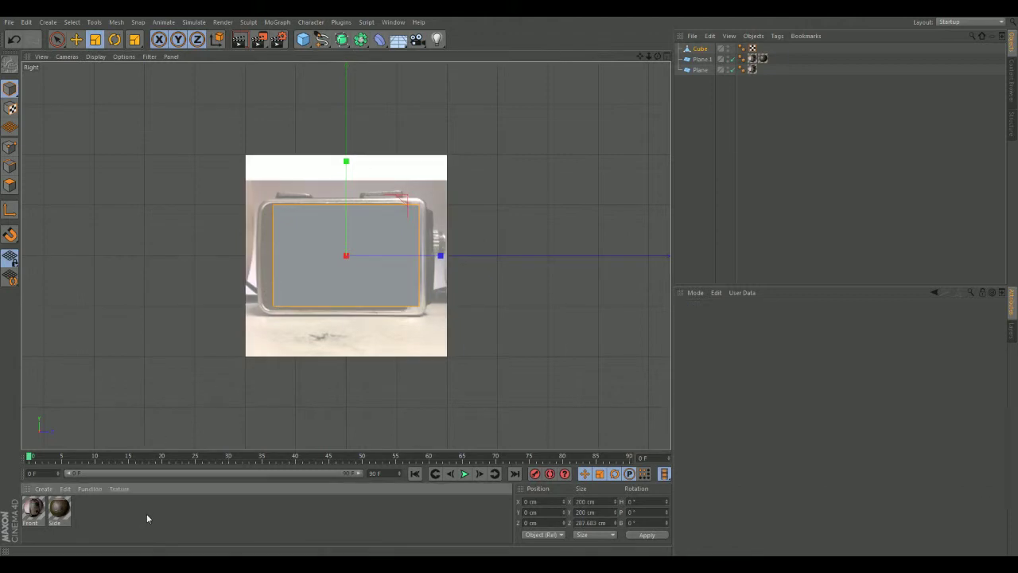
# Step: Create a new material with the Transparency channel enabled and apply it to the cube
pyautogui.doubleClick(147, 513)
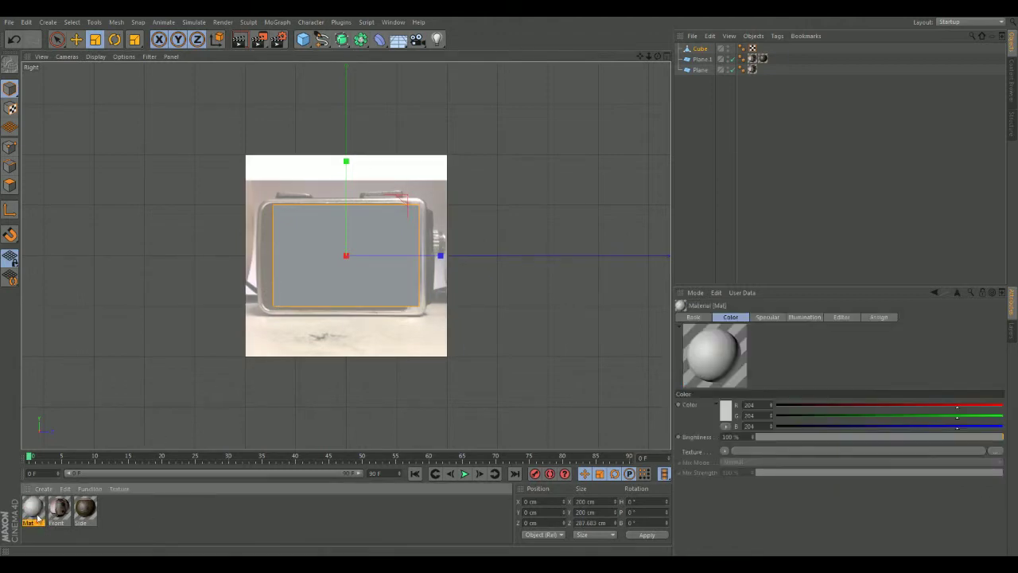
pyautogui.click(693, 316)
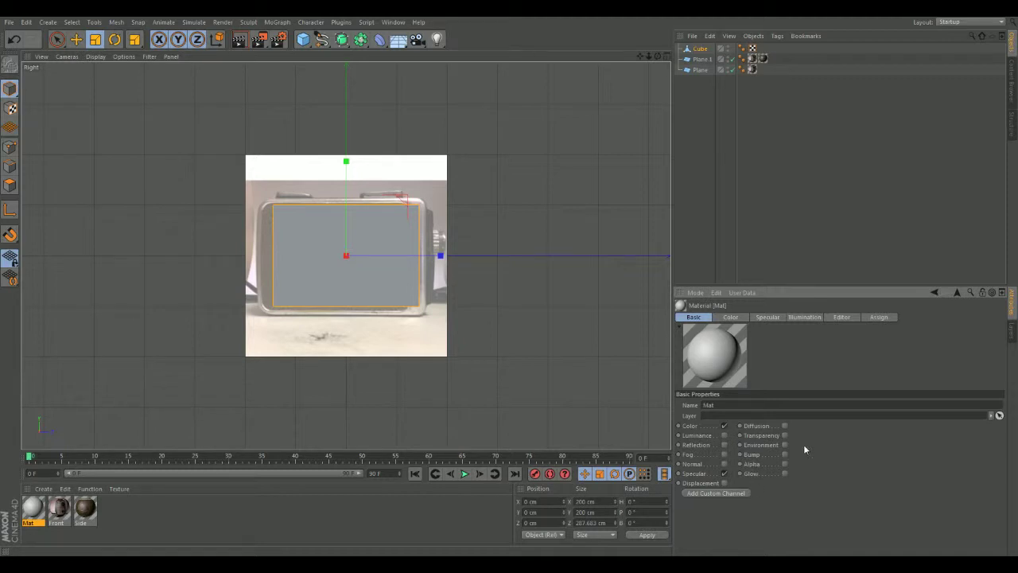
pyautogui.click(785, 435)
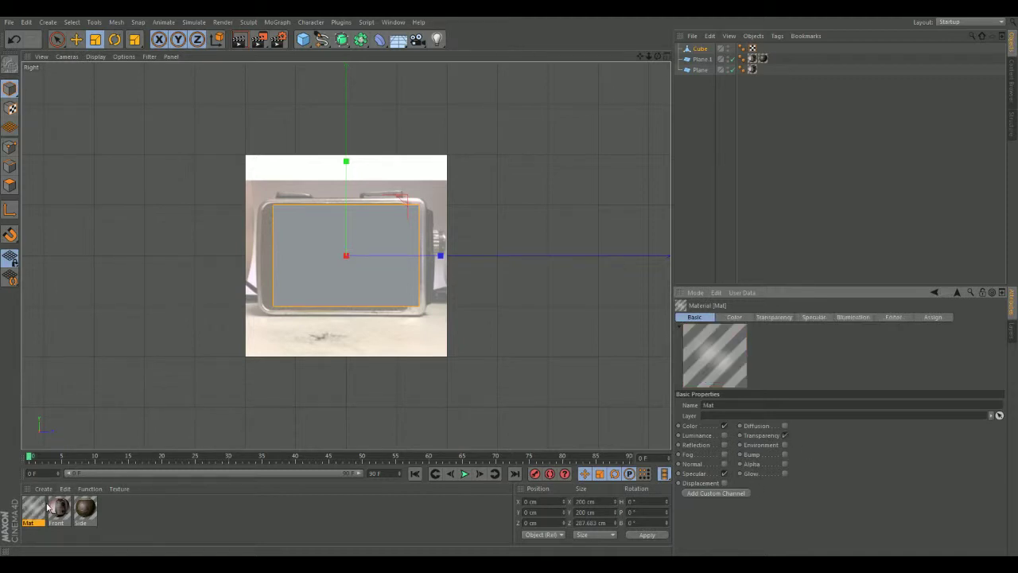
pyautogui.moveTo(41, 501); pyautogui.dragTo(351, 291)
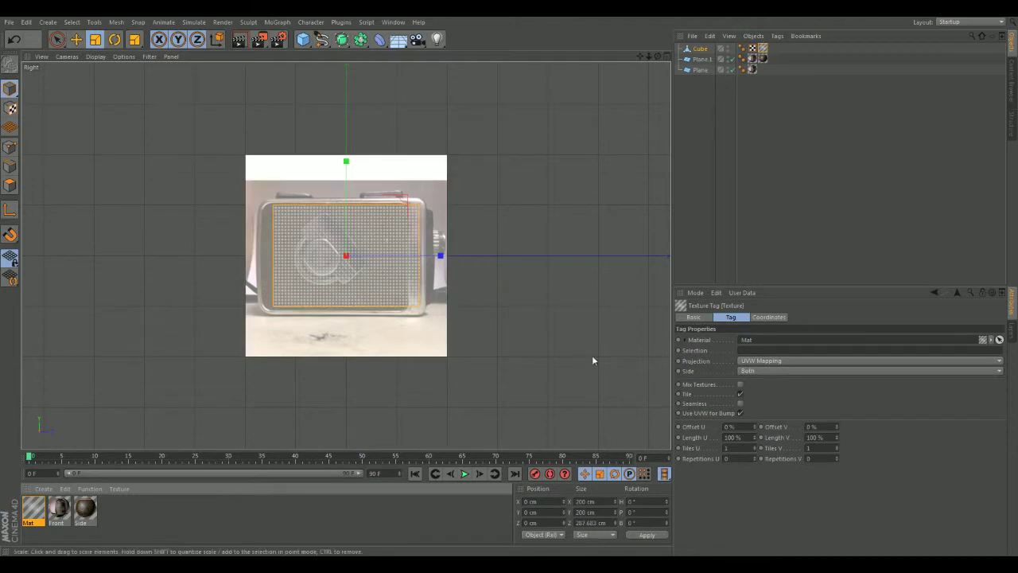
# Step: Lengthen the cube along Z to about 329 cm and shift it to about -9.9 cm in Z to match the side reference
pyautogui.scroll(1, 505, 323)
pyautogui.scroll(2, 506, 323)
pyautogui.keyDown('alt'); pyautogui.moveTo(453, 240); pyautogui.dragTo(606, 268, button='middle'); pyautogui.keyUp('alt')
pyautogui.scroll(-1, 559, 308)
pyautogui.scroll(4, 559, 307)
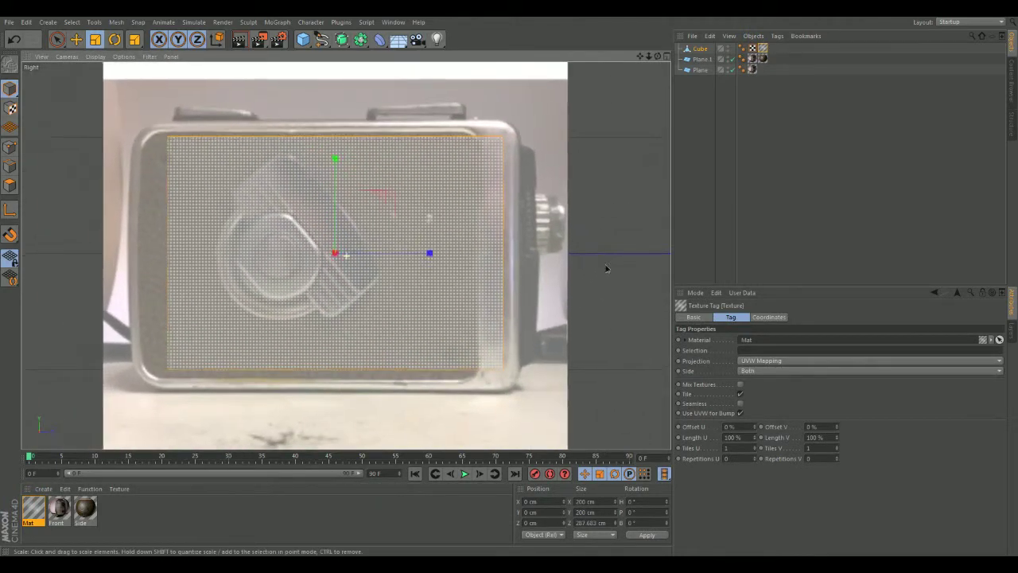
pyautogui.moveTo(448, 268)
pyautogui.mouseDown()
pyautogui.moveTo(457, 268)
pyautogui.moveTo(448, 271)
pyautogui.mouseUp()
pyautogui.press('e')
pyautogui.moveTo(446, 269); pyautogui.dragTo(437, 270)
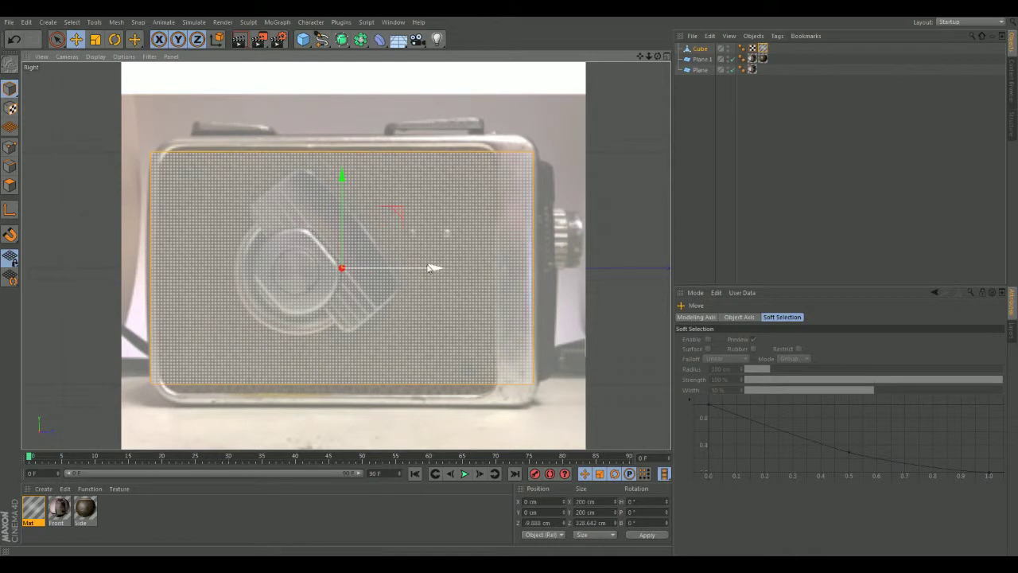
# Step: Refine the cube's Z size to about 332 cm and its Z position to about -9 cm against the camera outline
pyautogui.click(94, 40)
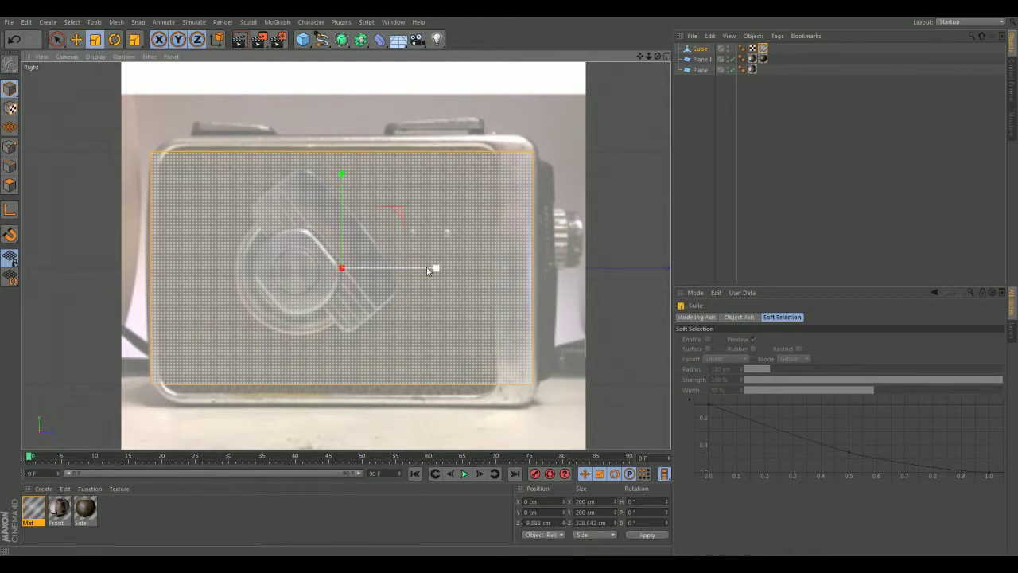
pyautogui.moveTo(434, 268); pyautogui.dragTo(438, 274)
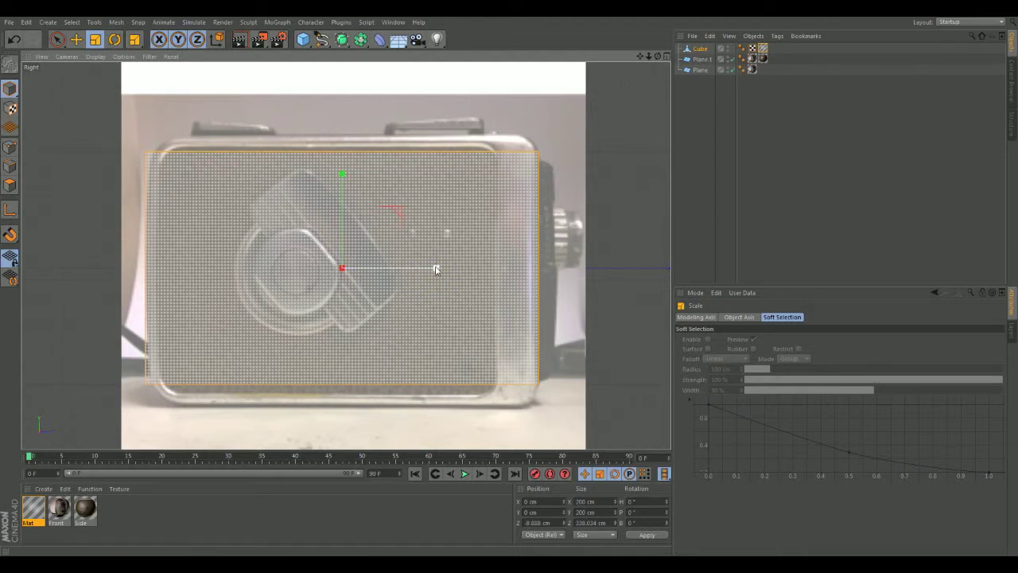
pyautogui.moveTo(436, 268); pyautogui.dragTo(434, 268)
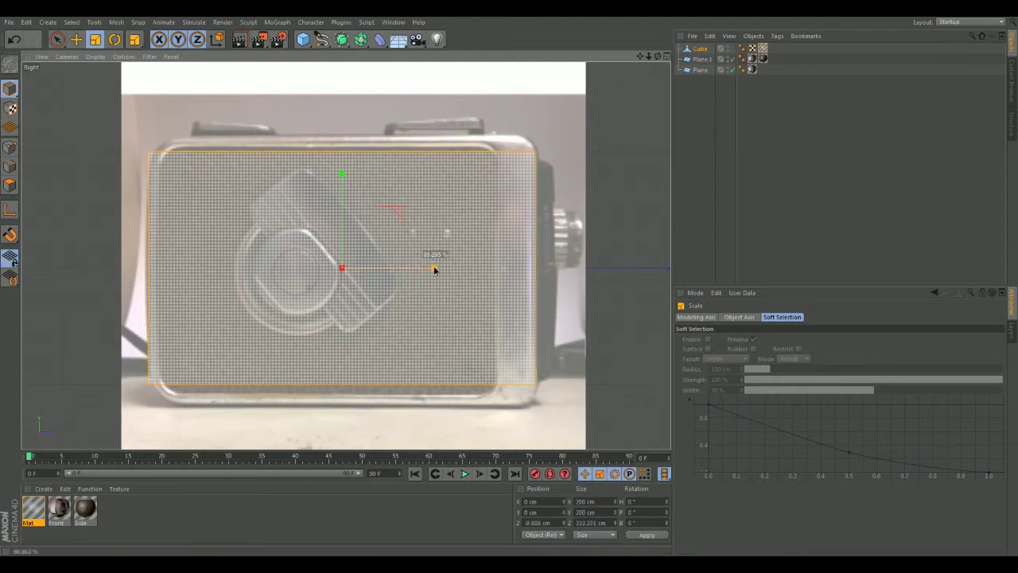
pyautogui.click(76, 39)
pyautogui.moveTo(436, 270); pyautogui.dragTo(436, 269)
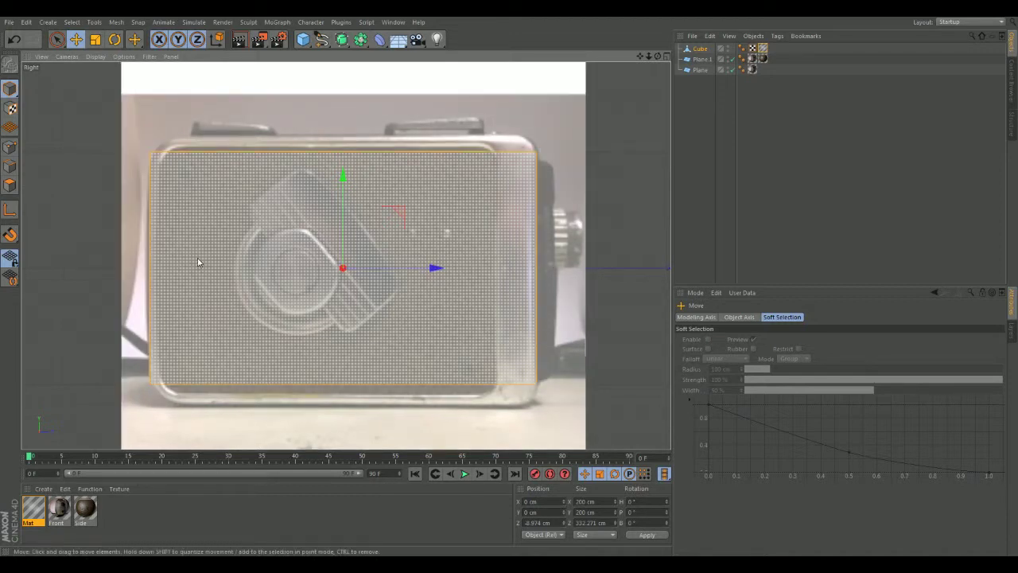
# Step: Scale the cube's height to about 233 cm and move it to about -2.6 cm in Y to fit the side reference
pyautogui.click(95, 40)
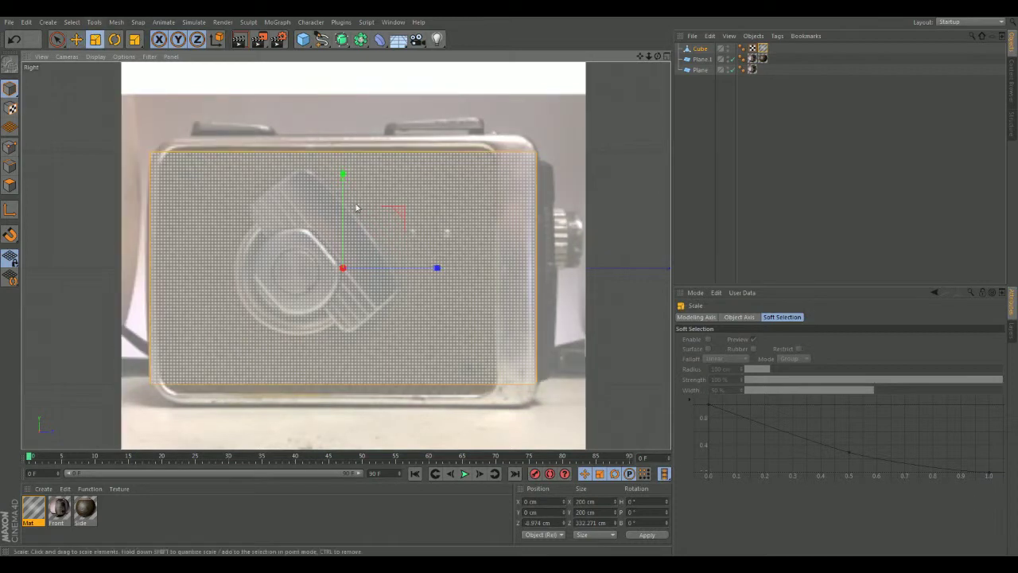
pyautogui.moveTo(345, 173)
pyautogui.mouseDown()
pyautogui.moveTo(344, 157)
pyautogui.moveTo(342, 176)
pyautogui.mouseUp()
pyautogui.click(77, 39)
pyautogui.click(94, 40)
pyautogui.press('e')
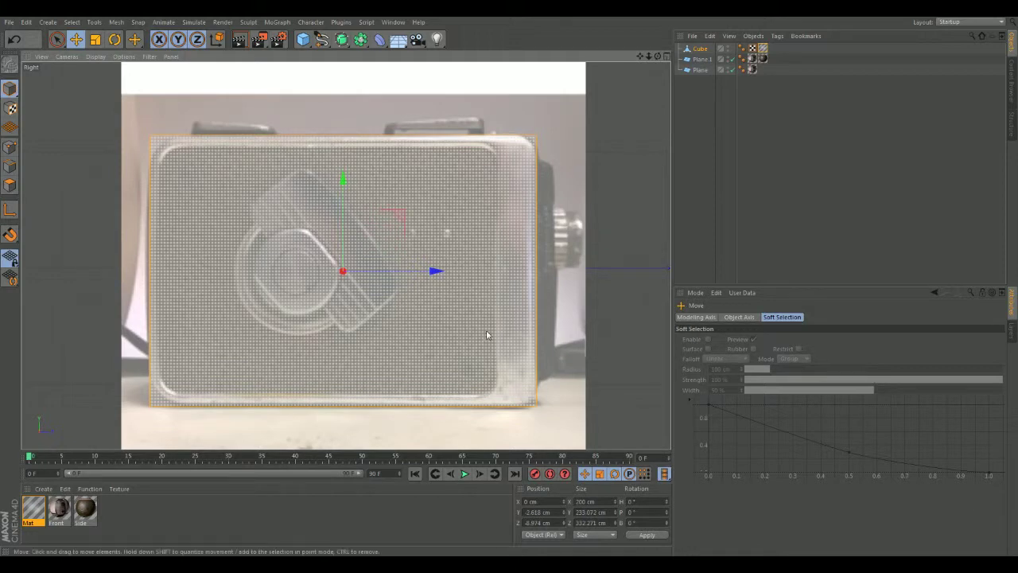
# Step: Switch to the Front view and display it with Gouraud shading
pyautogui.middleClick(623, 339)
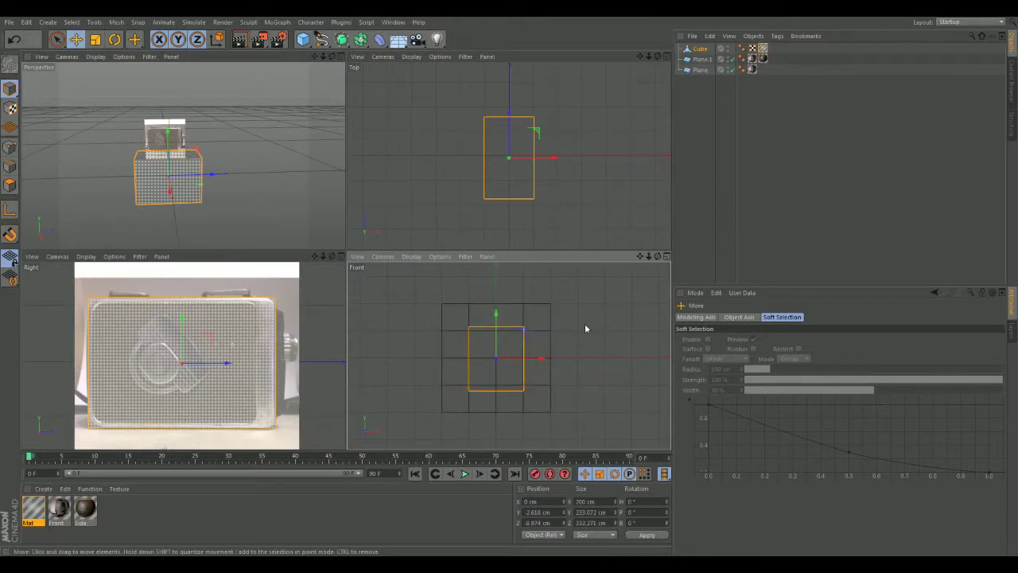
pyautogui.middleClick(586, 328)
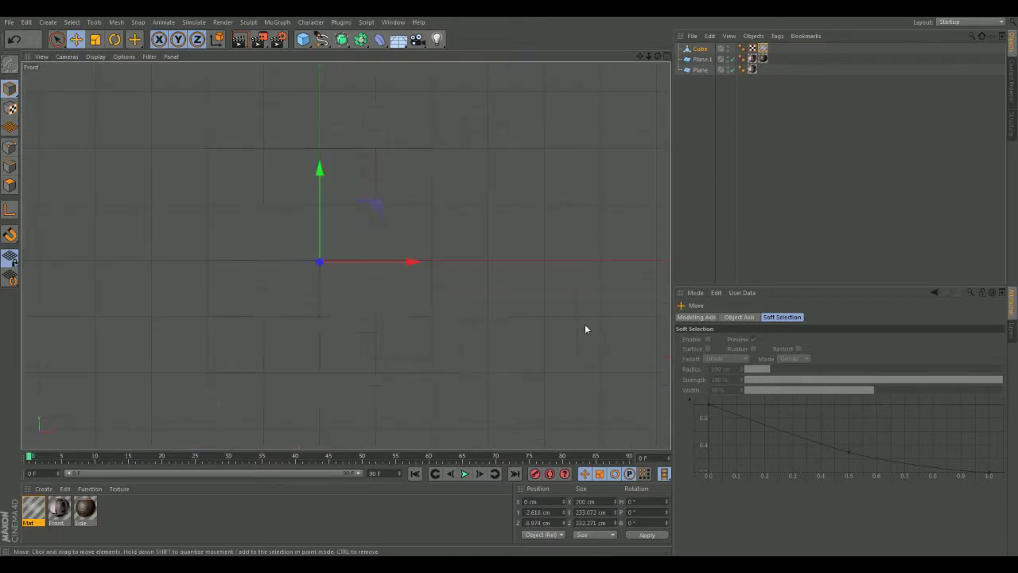
pyautogui.click(64, 58)
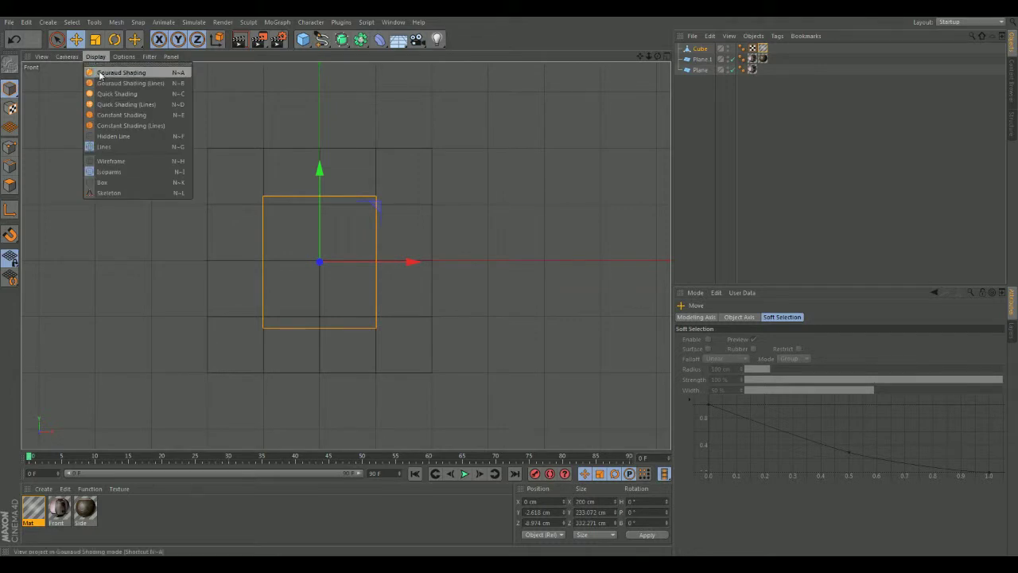
pyautogui.click(100, 73)
# Step: Narrow the cube along X to about 151 cm and shift it to about 10.8 cm in X over the front reference
pyautogui.scroll(2, 514, 301)
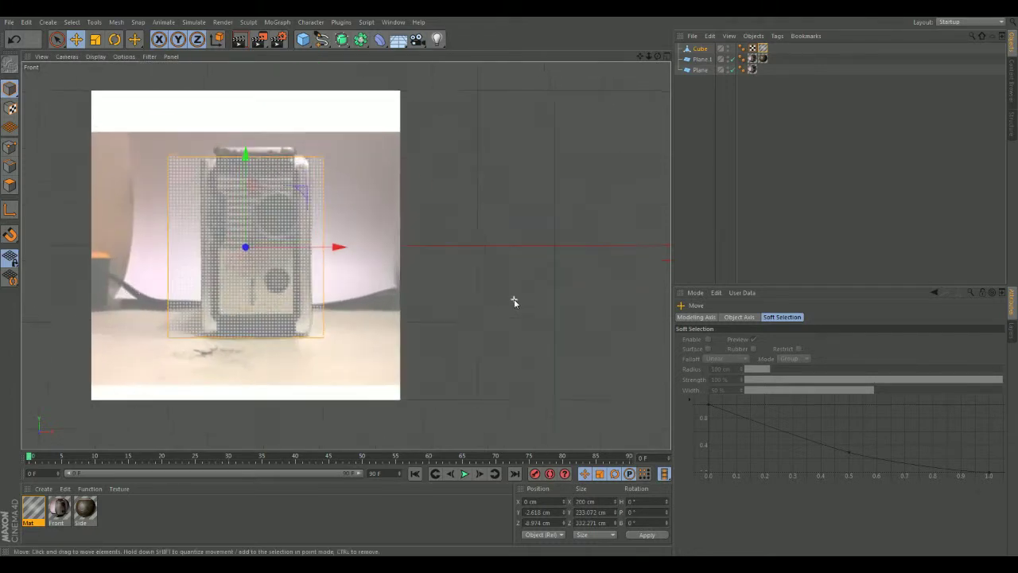
pyautogui.scroll(1, 513, 302)
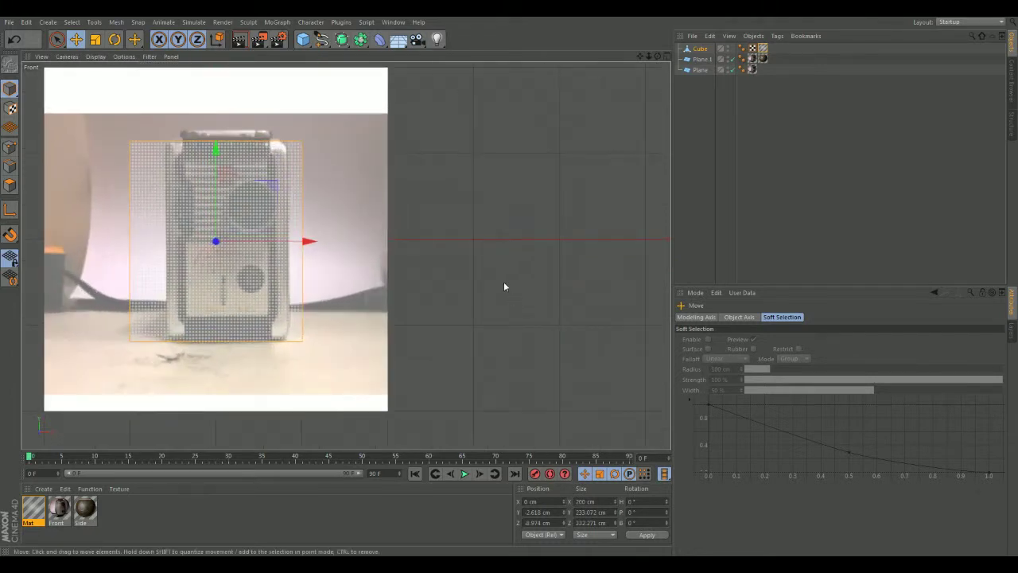
pyautogui.middleClick(465, 186)
pyautogui.press('super')
pyautogui.middleClick(604, 369)
pyautogui.keyDown('alt'); pyautogui.moveTo(472, 259); pyautogui.dragTo(621, 304, button='middle'); pyautogui.keyUp('alt')
pyautogui.scroll(3, 570, 298)
pyautogui.keyDown('alt'); pyautogui.moveTo(561, 288); pyautogui.dragTo(595, 250, button='middle'); pyautogui.keyUp('alt')
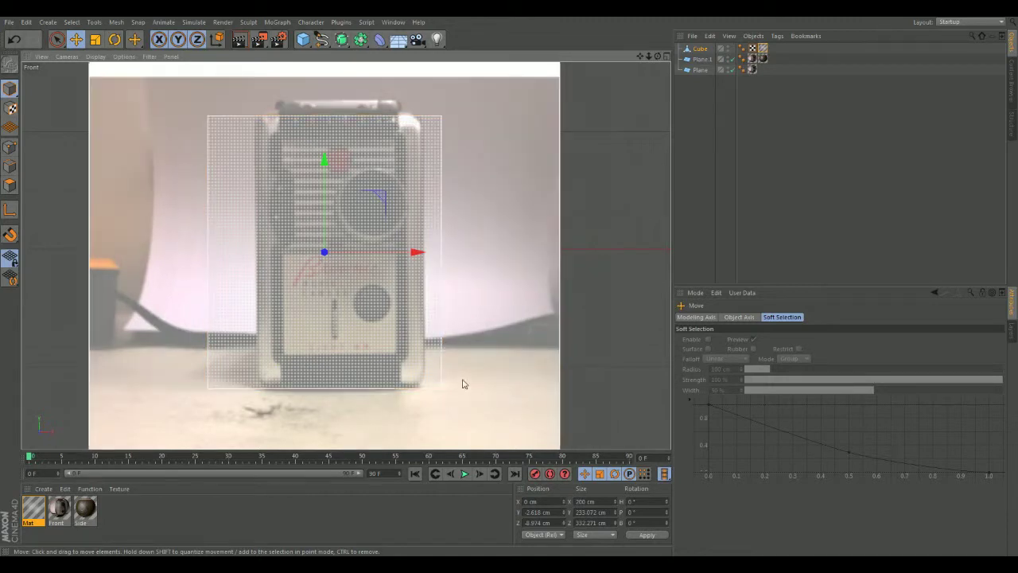
pyautogui.click(95, 38)
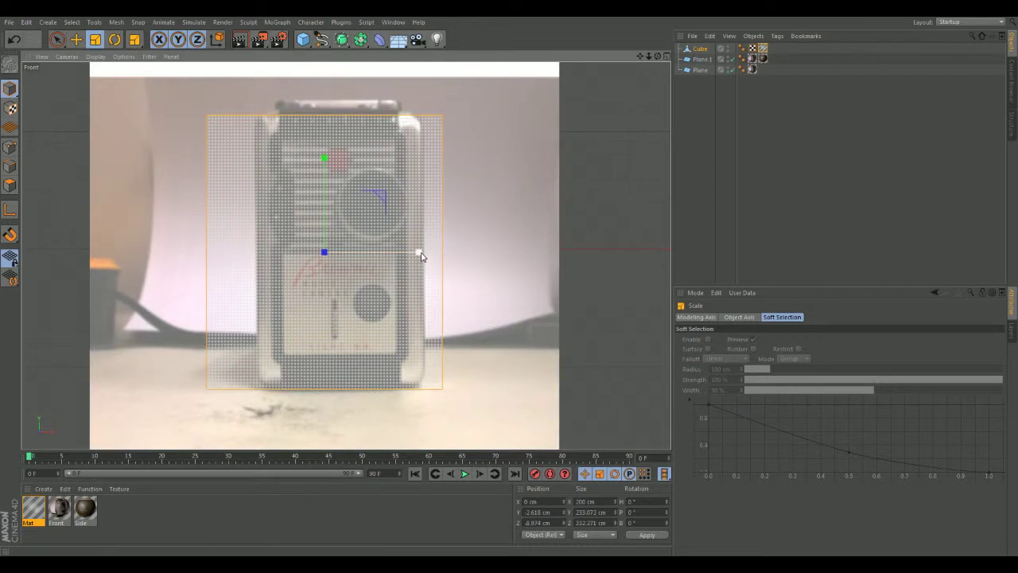
pyautogui.moveTo(416, 252); pyautogui.dragTo(400, 253)
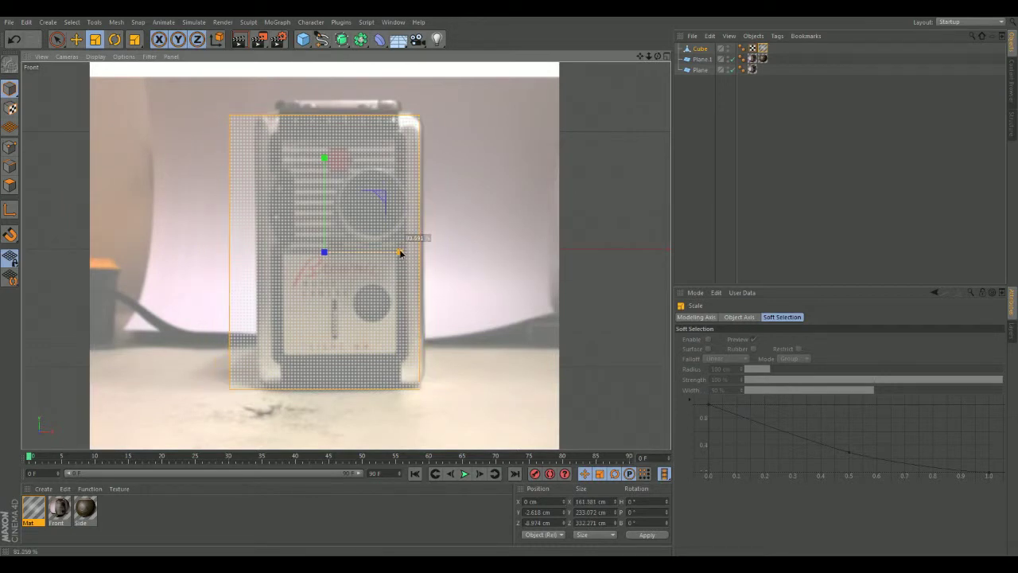
pyautogui.moveTo(400, 253); pyautogui.dragTo(430, 253)
pyautogui.click(77, 39)
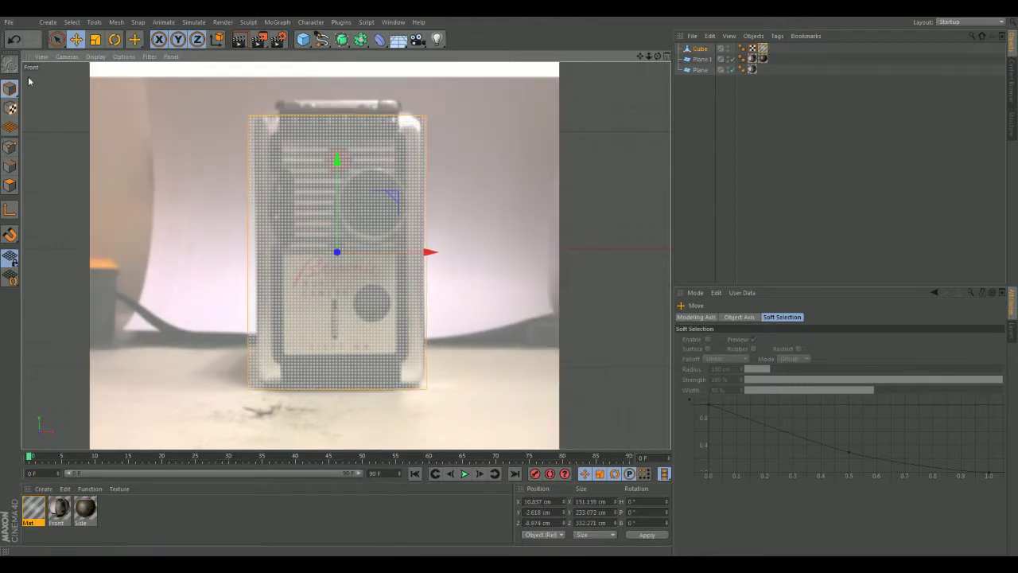
# Step: Fine-tune the cube in the Front view to an X position of about 10.9 cm and an X size of about 143 cm
pyautogui.moveTo(431, 255); pyautogui.dragTo(432, 249)
pyautogui.click(95, 39)
pyautogui.press('e')
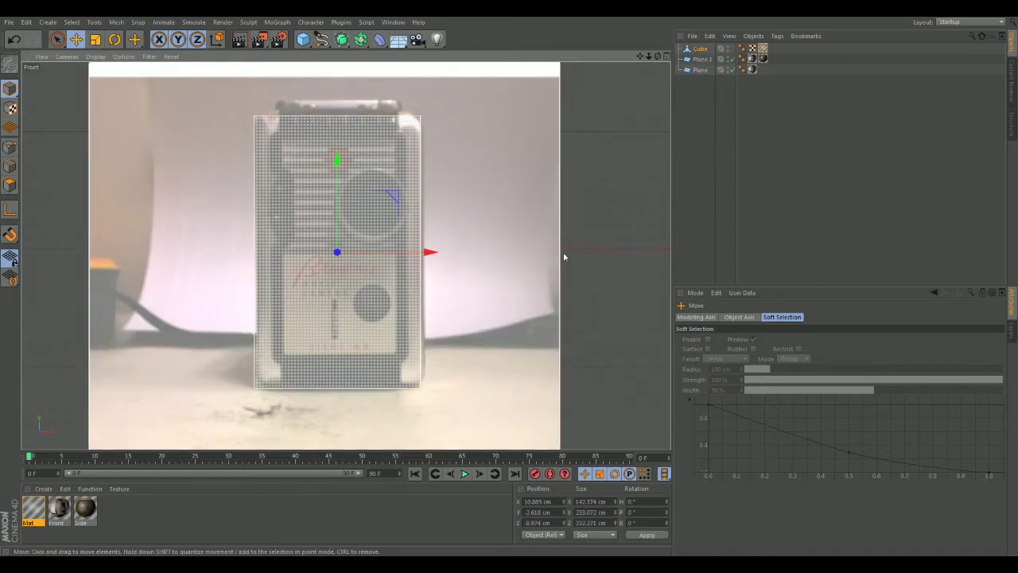
# Step: Return to the Perspective view and rename the cube to "Camera body"
pyautogui.middleClick(596, 246)
pyautogui.middleClick(269, 160)
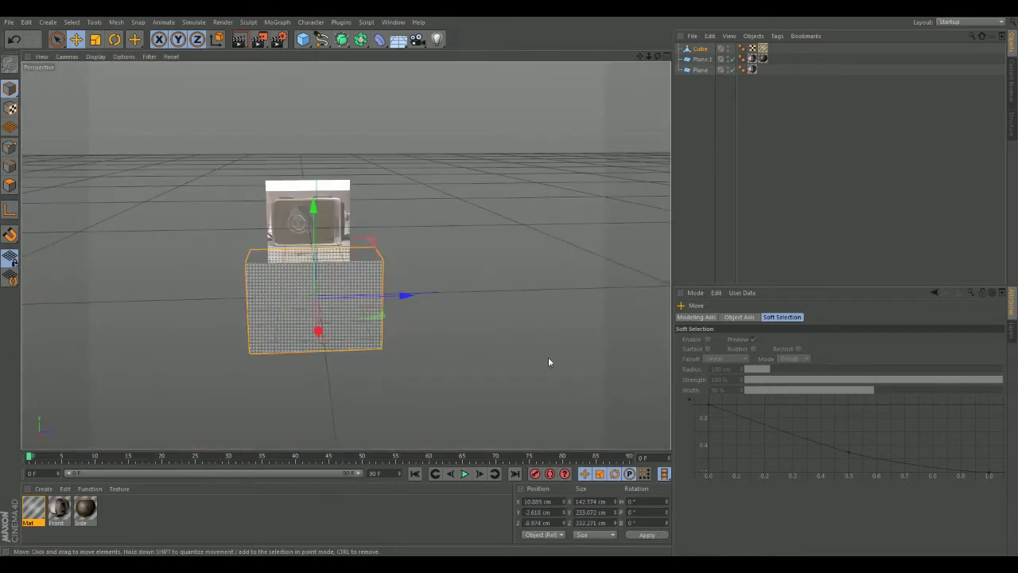
pyautogui.keyDown('alt'); pyautogui.moveTo(563, 371); pyautogui.dragTo(578, 297); pyautogui.keyUp('alt')
pyautogui.doubleClick(701, 48)
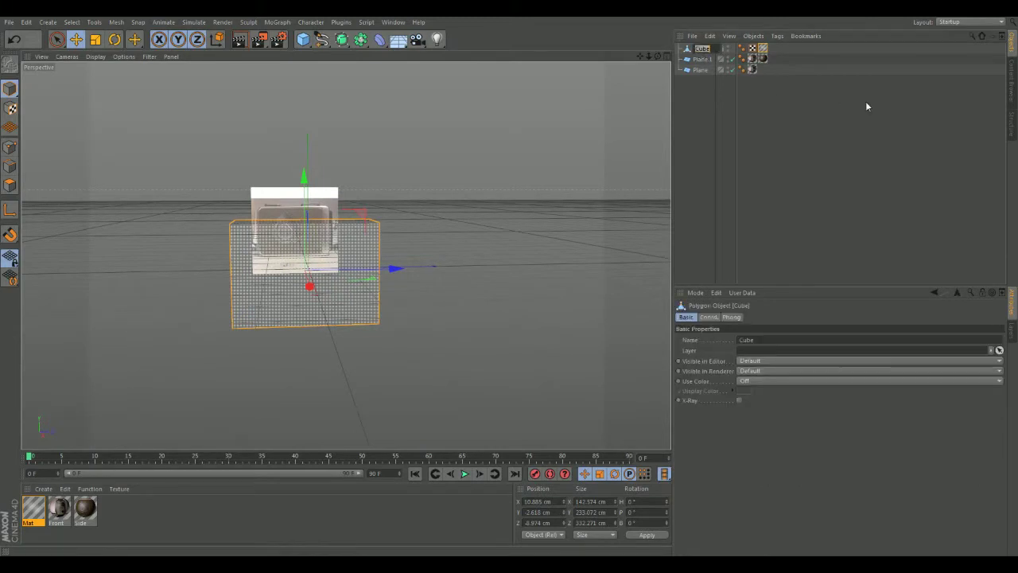
pyautogui.write('Camera body')
pyautogui.press('Return')
# Step: Rename the Plane.1 object that holds the side reference image
pyautogui.click(700, 60)
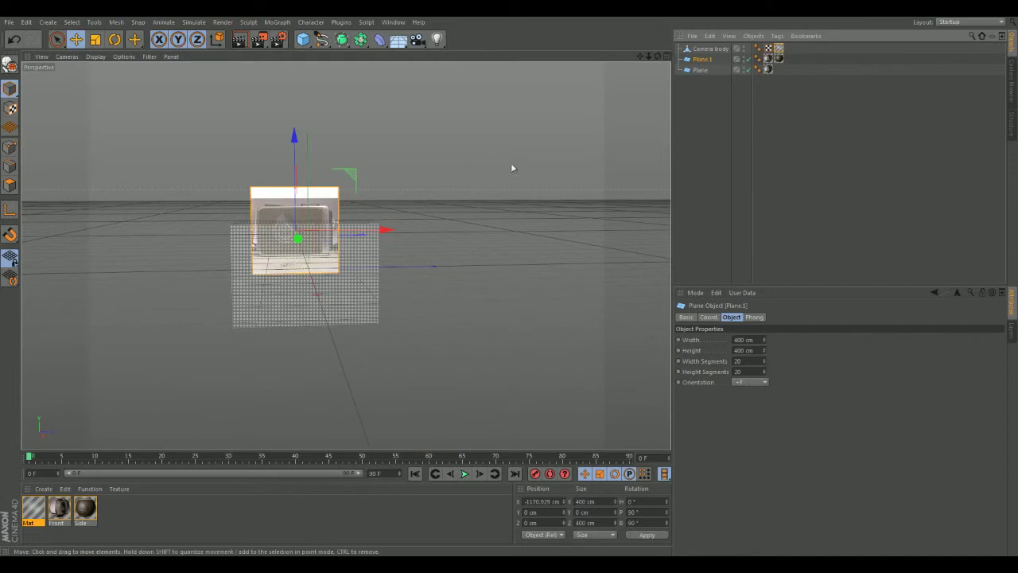
pyautogui.keyDown('alt'); pyautogui.moveTo(379, 324); pyautogui.dragTo(453, 366); pyautogui.keyUp('alt')
pyautogui.doubleClick(708, 60)
pyautogui.write('C')
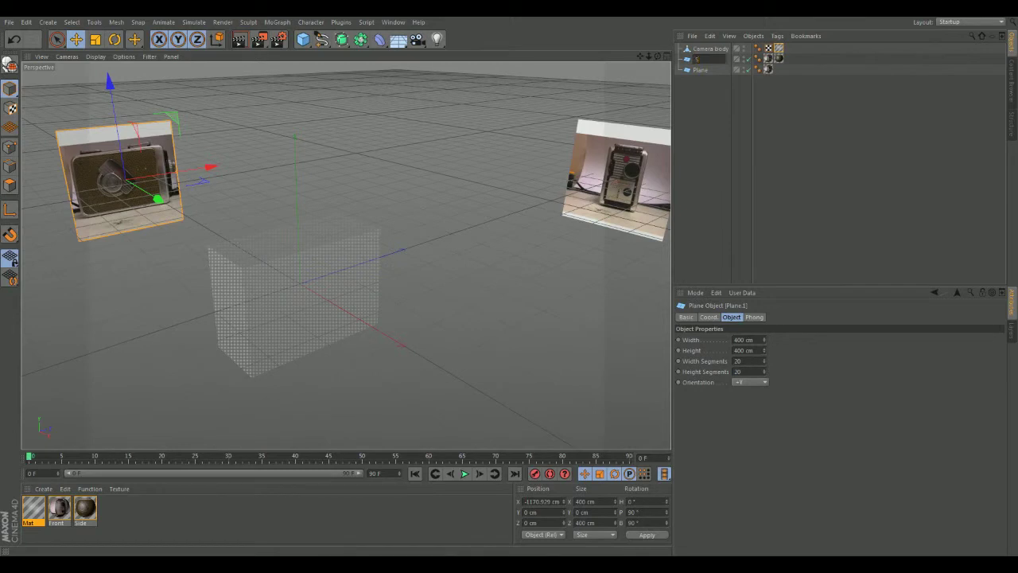